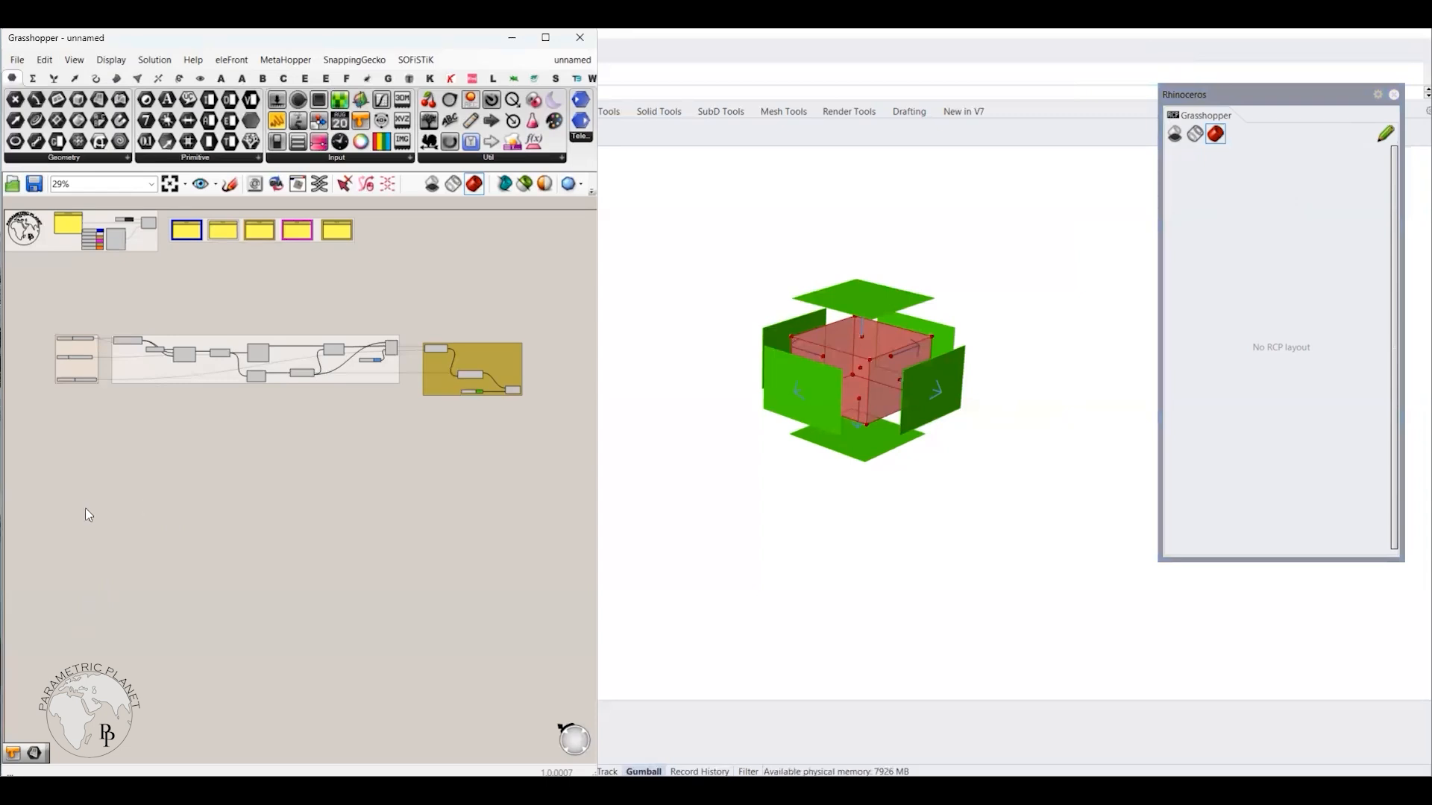
Step: Set the Box Dimensions slider to 10, Box Height to 16 and Face Displacement to 16 on the canvas
{"action": "right_click_drag", "start_coordinate": [85, 507], "coordinate": [164, 507]}
{"action": "scroll", "coordinate": [78, 370], "scroll_direction": "up", "scroll_amount": 5}
{"action": "scroll", "coordinate": [305, 284], "scroll_direction": "up", "scroll_amount": 3}
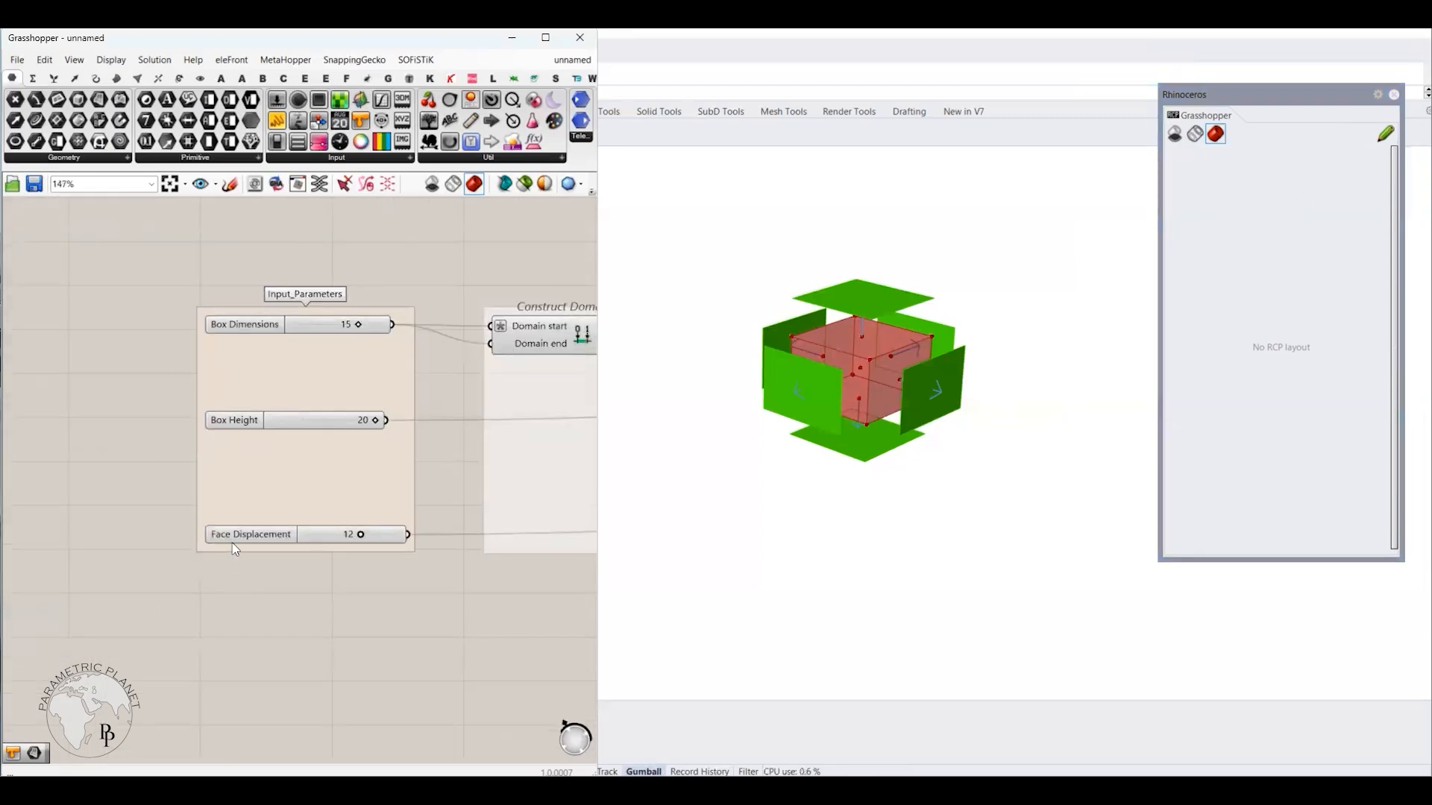
{"action": "mouse_move", "coordinate": [362, 330]}
{"action": "left_mouse_down"}
{"action": "mouse_move", "coordinate": [325, 326]}
{"action": "mouse_move", "coordinate": [380, 328]}
{"action": "mouse_move", "coordinate": [337, 337]}
{"action": "left_mouse_up"}
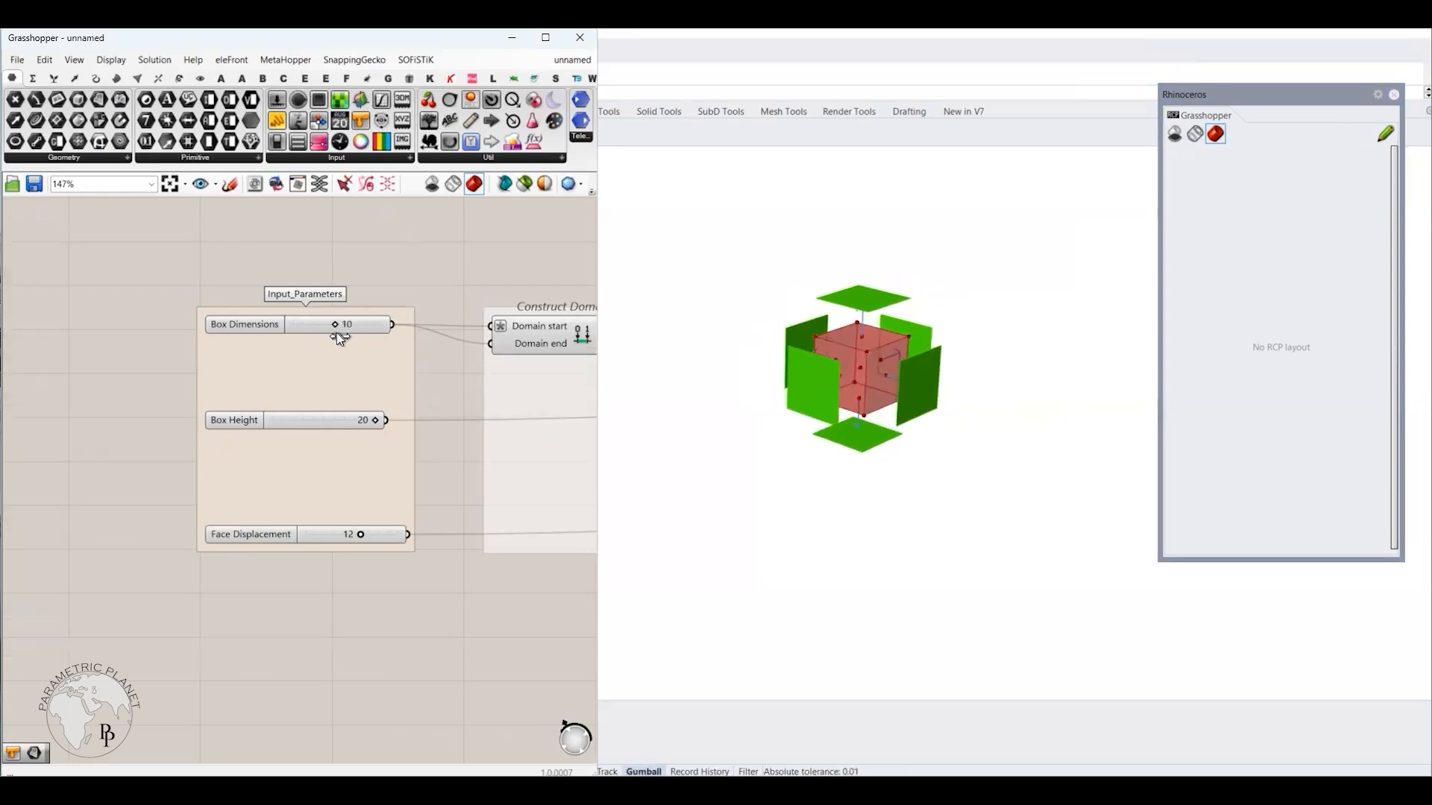
{"action": "mouse_move", "coordinate": [372, 421]}
{"action": "left_mouse_down"}
{"action": "mouse_move", "coordinate": [323, 421]}
{"action": "mouse_move", "coordinate": [354, 420]}
{"action": "left_mouse_up"}
{"action": "left_click_drag", "start_coordinate": [361, 536], "coordinate": [394, 542]}
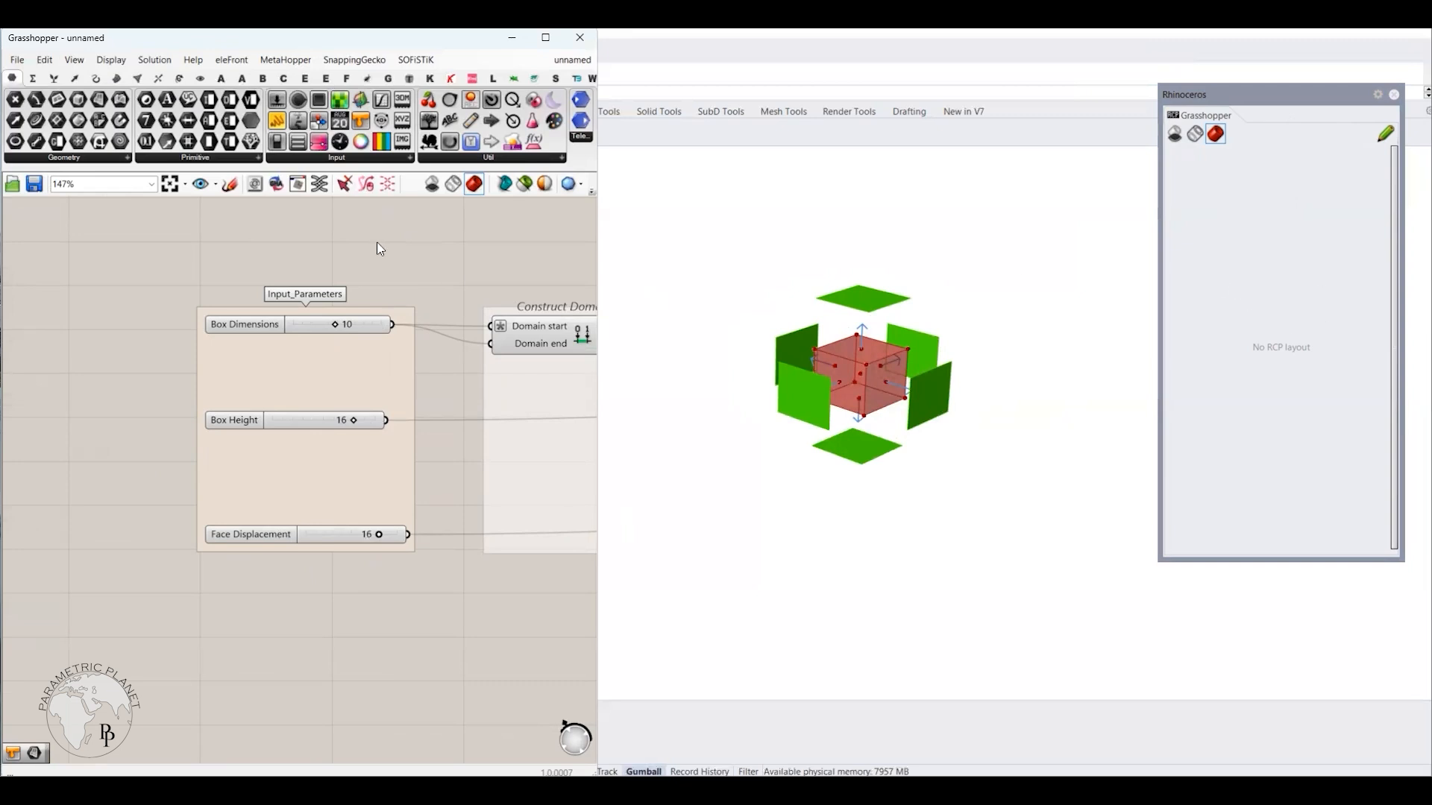
Step: Publish the Box Dimensions, Box Height and Face Displacement sliders to the Remote Panel
{"action": "left_click", "coordinate": [255, 331]}
{"action": "right_click", "coordinate": [255, 331]}
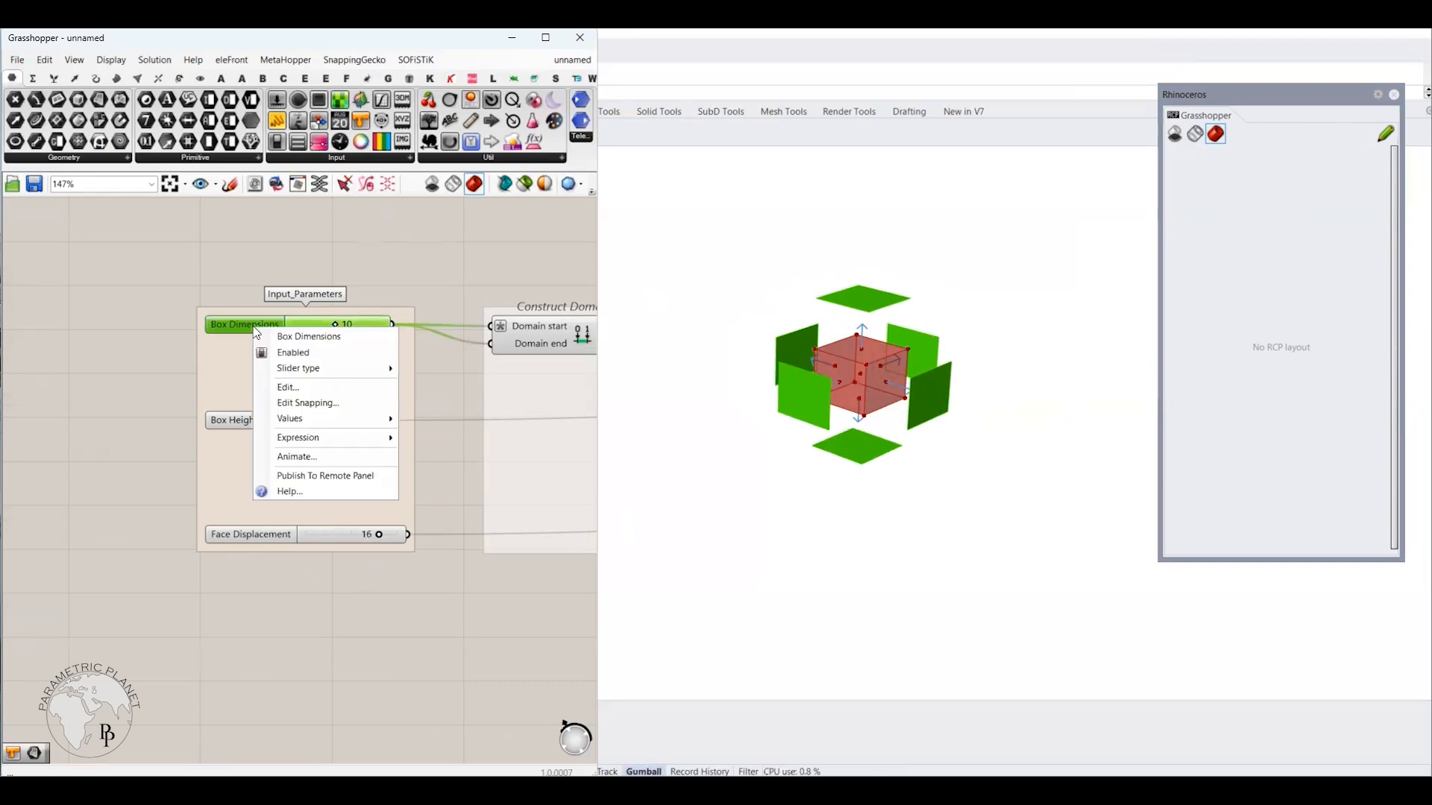
{"action": "left_click", "coordinate": [328, 479]}
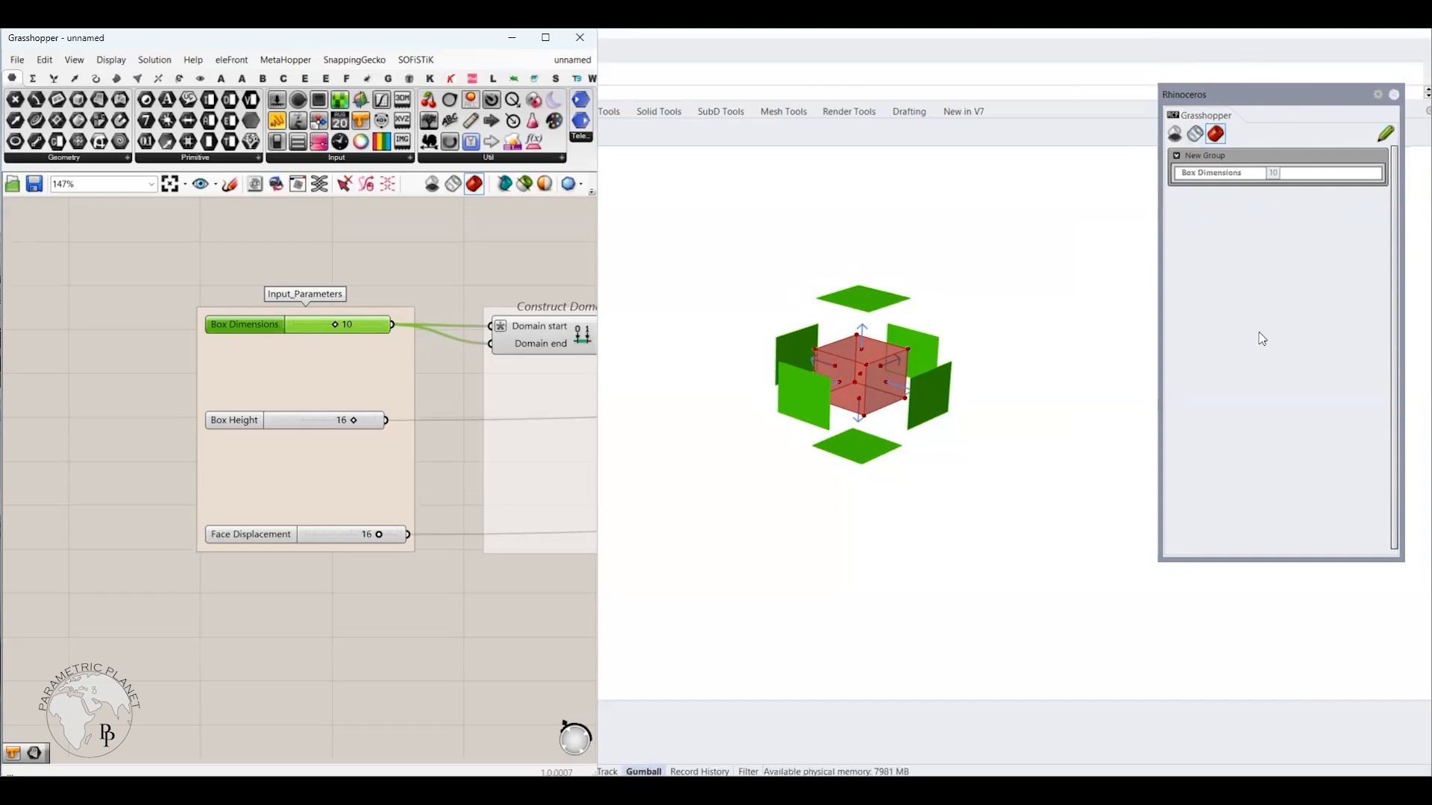
{"action": "left_click", "coordinate": [243, 423]}
{"action": "right_click", "coordinate": [243, 424]}
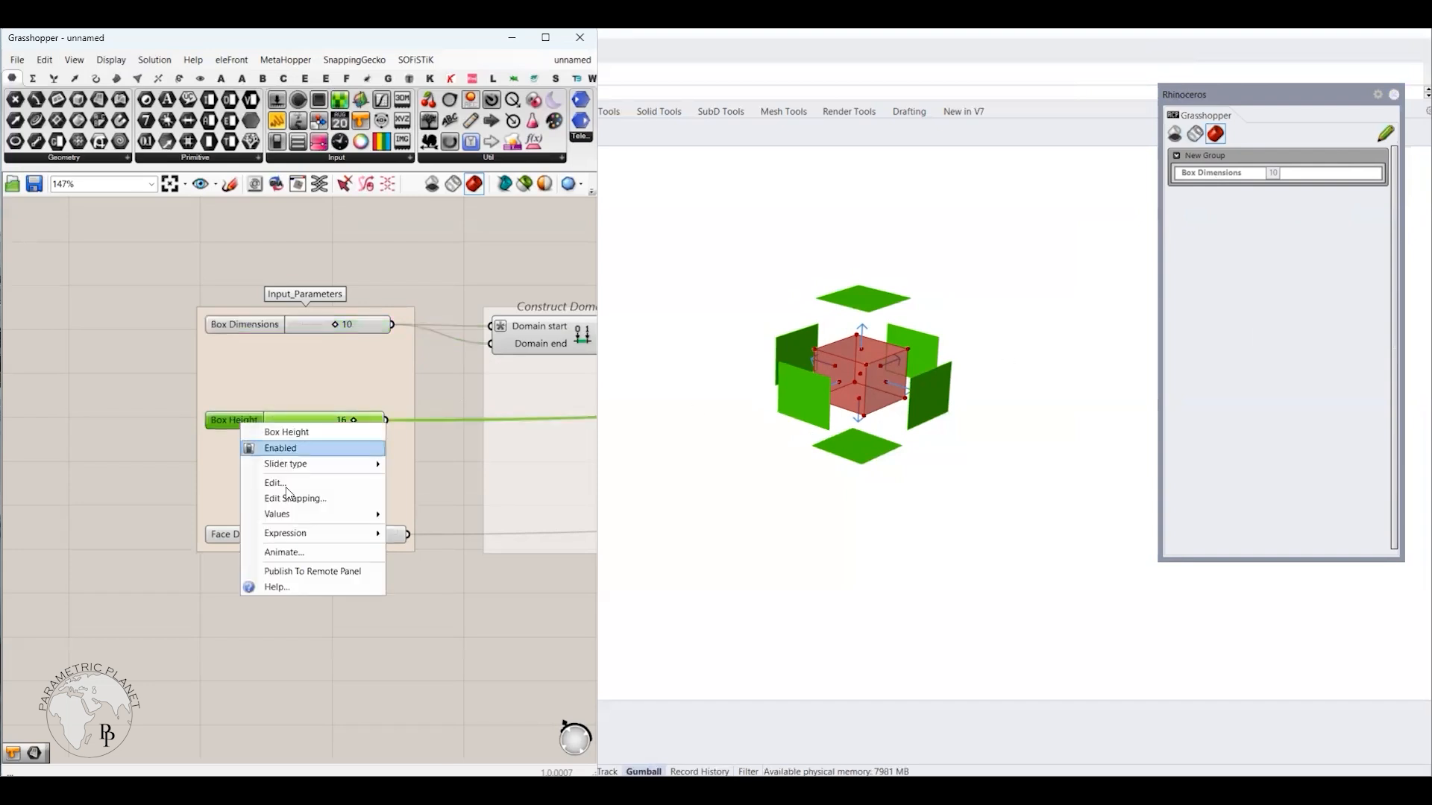
{"action": "left_click", "coordinate": [334, 570]}
{"action": "right_click", "coordinate": [276, 539]}
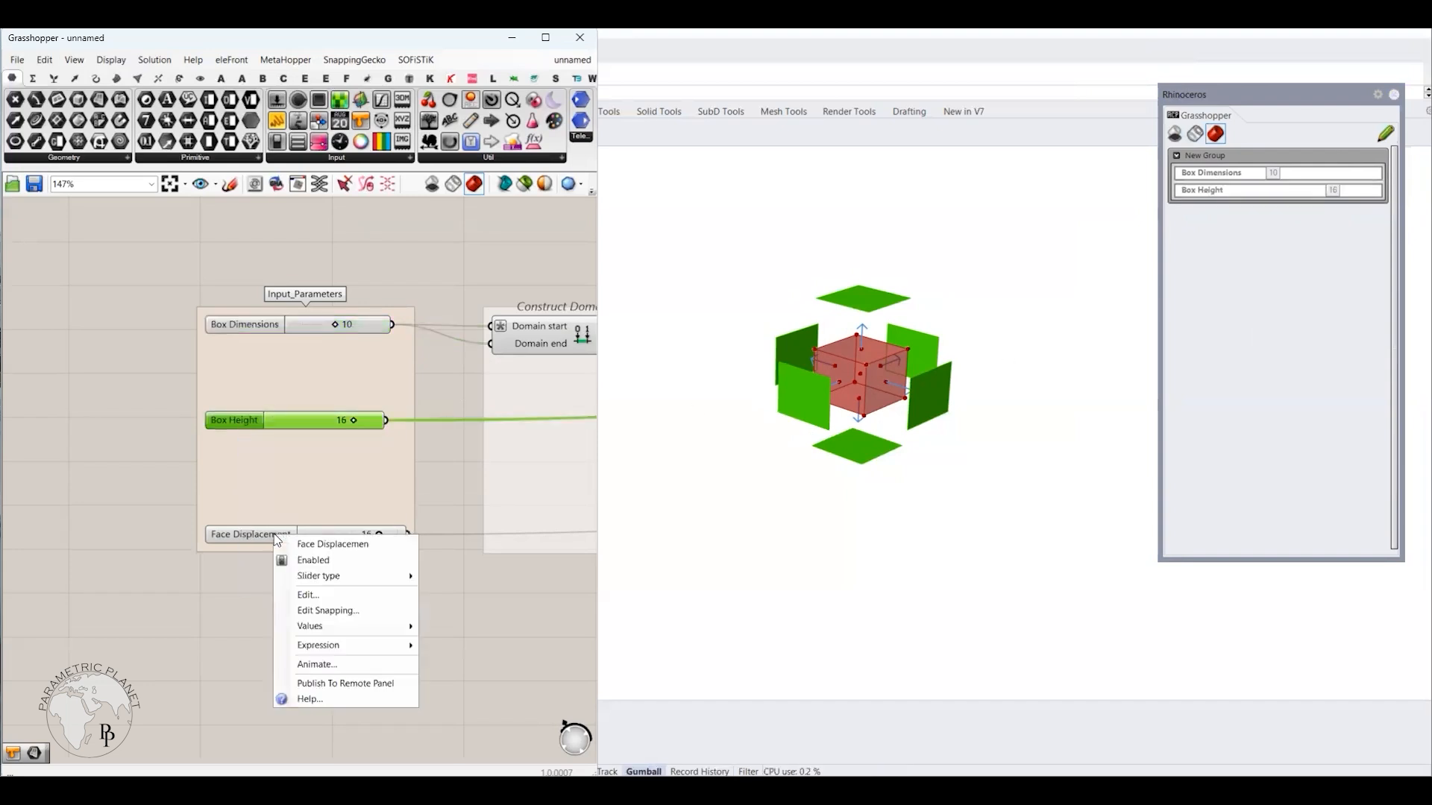
{"action": "left_click", "coordinate": [335, 684]}
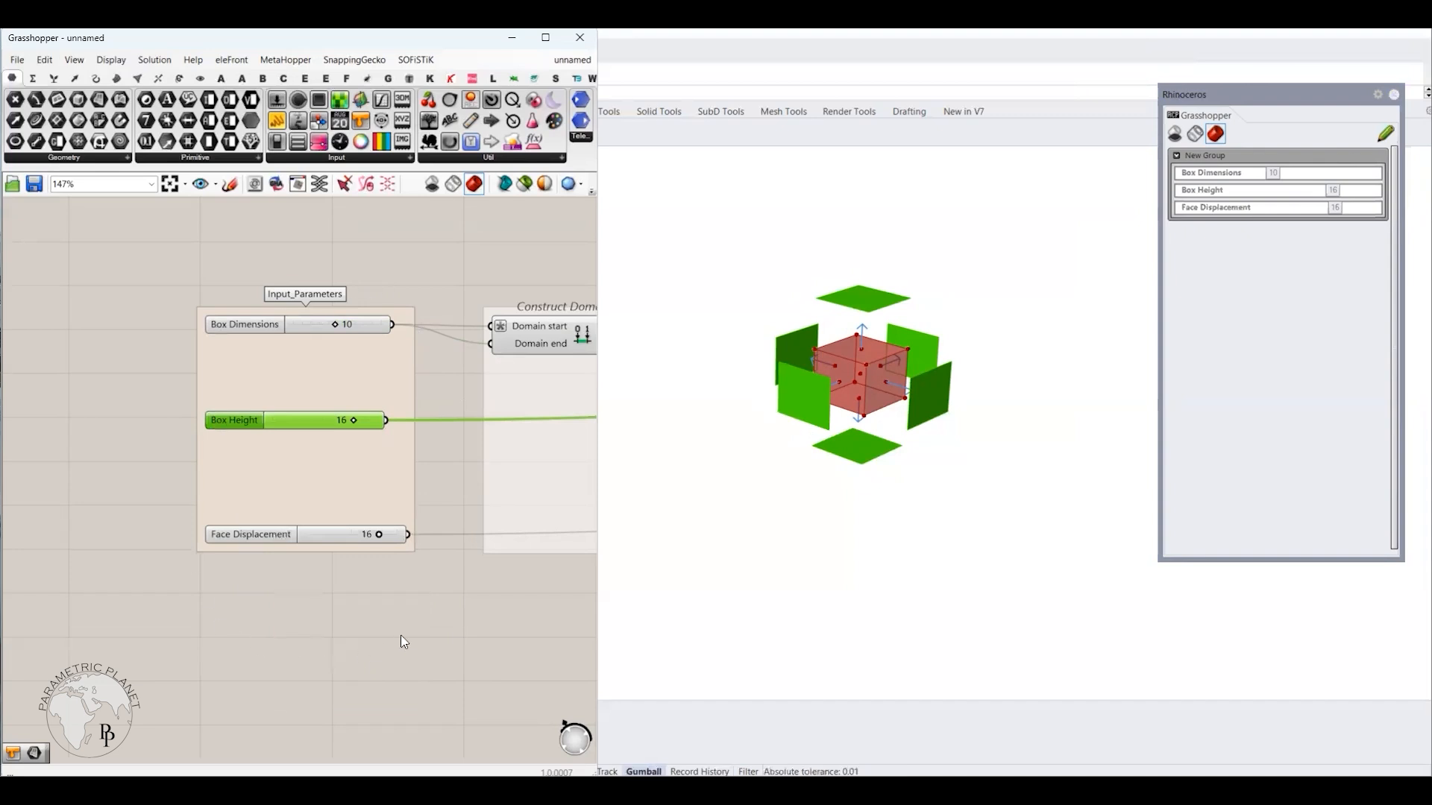
Step: Publish the Colour Swatch that feeds the Vector Display Ex component to the Remote Panel
{"action": "right_click_drag", "start_coordinate": [400, 634], "coordinate": [209, 607]}
{"action": "scroll", "coordinate": [209, 607], "scroll_direction": "down", "scroll_amount": 4}
{"action": "right_click_drag", "start_coordinate": [348, 629], "coordinate": [170, 575]}
{"action": "right_click_drag", "start_coordinate": [456, 586], "coordinate": [289, 585]}
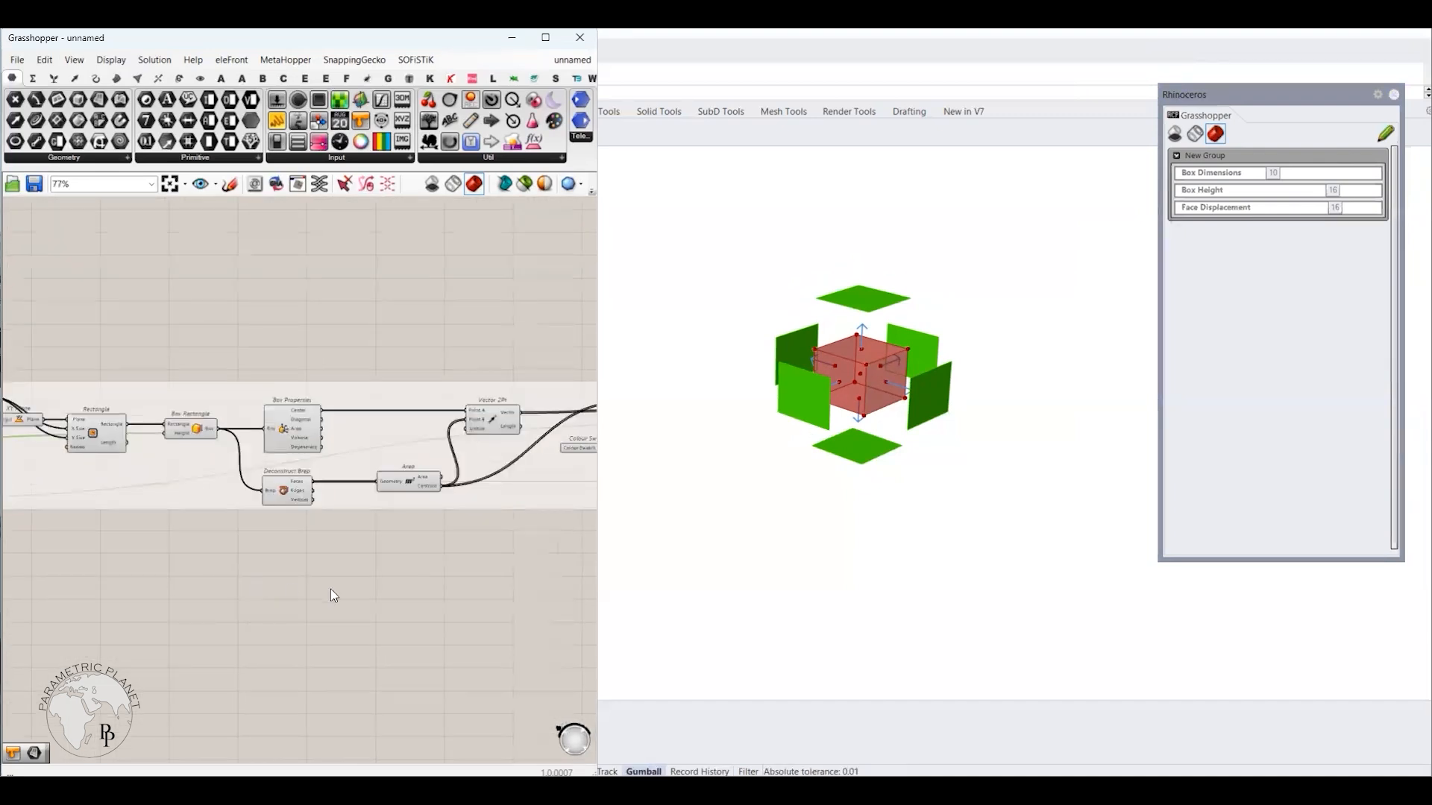
{"action": "right_click_drag", "start_coordinate": [383, 579], "coordinate": [230, 587]}
{"action": "right_click_drag", "start_coordinate": [300, 555], "coordinate": [207, 539]}
{"action": "right_click_drag", "start_coordinate": [417, 574], "coordinate": [301, 578]}
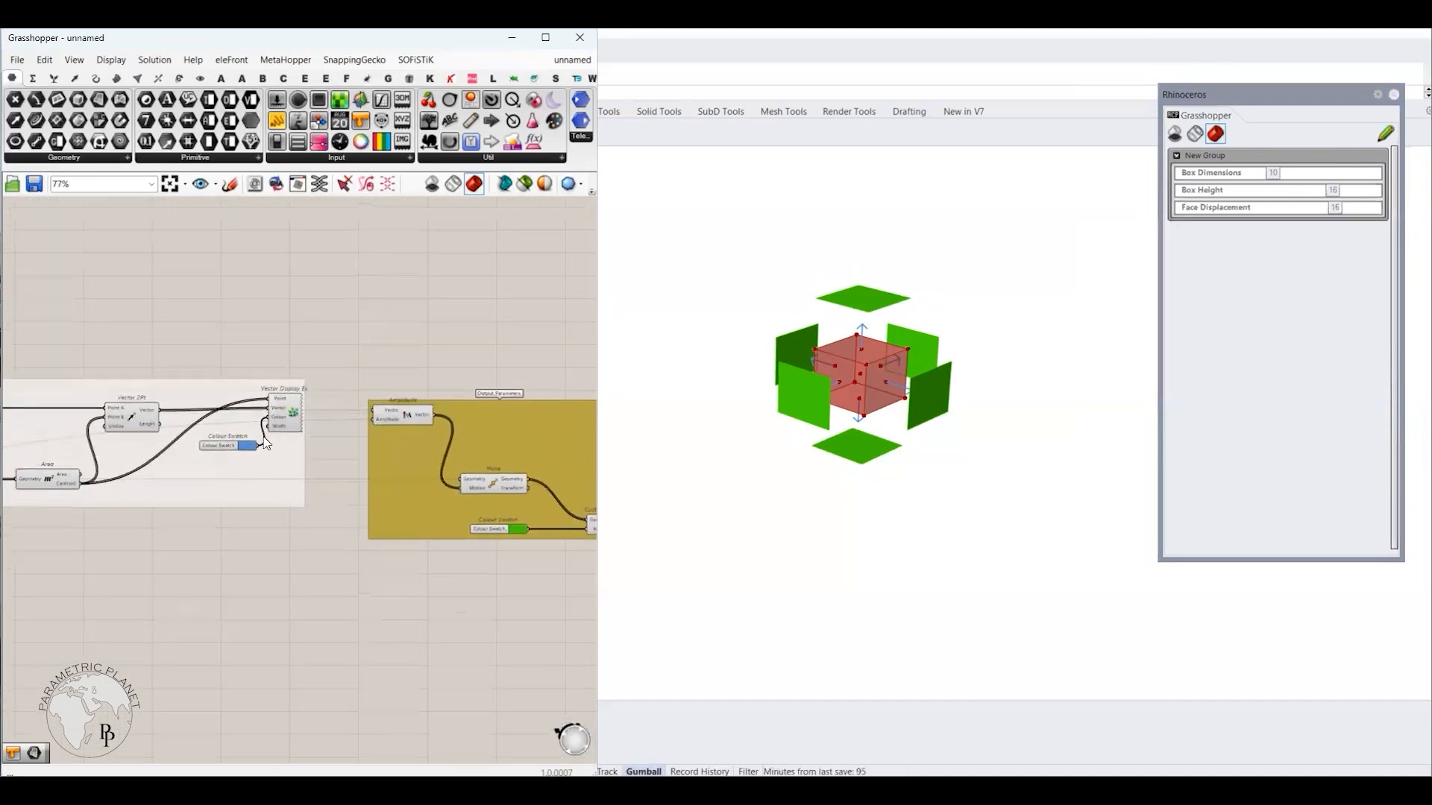
{"action": "scroll", "coordinate": [226, 460], "scroll_direction": "up", "scroll_amount": 8}
{"action": "right_click", "coordinate": [226, 460]}
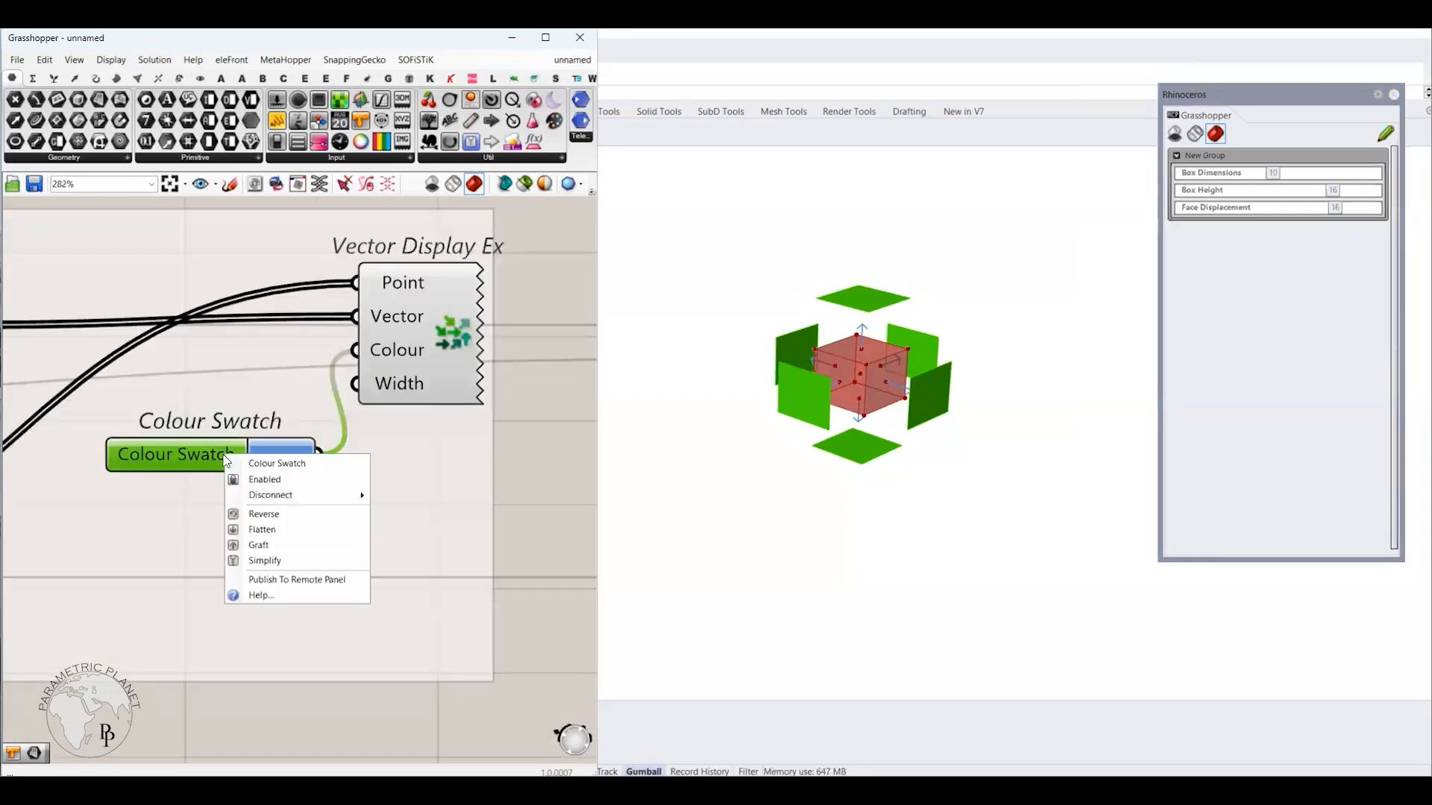
{"action": "left_click", "coordinate": [279, 580]}
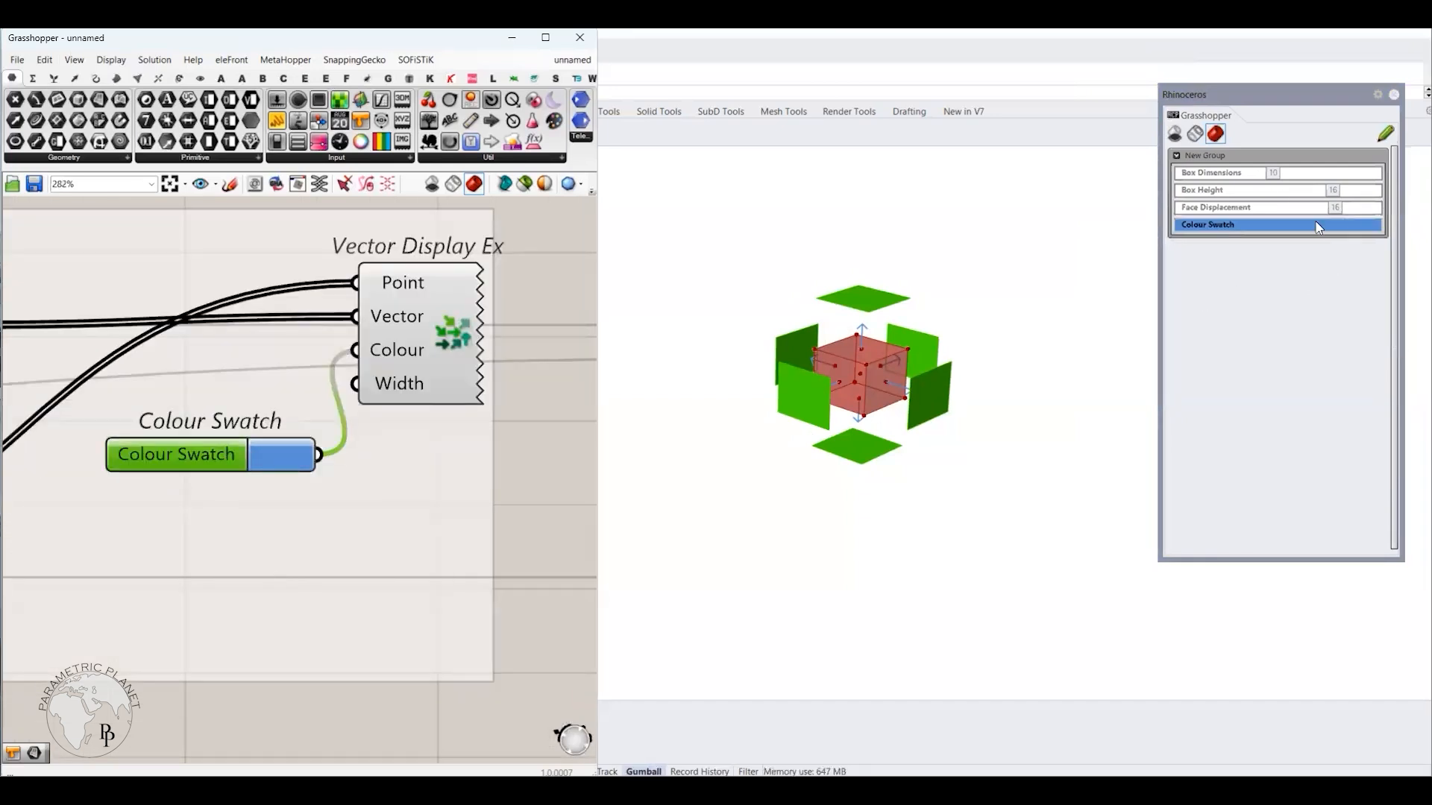
Step: Set Box Dimensions to 16, Box Height to 17 and Face Displacement to 19 from the Remote Panel
{"action": "scroll", "coordinate": [427, 498], "scroll_direction": "down", "scroll_amount": 5}
{"action": "right_click_drag", "start_coordinate": [477, 521], "coordinate": [576, 484]}
{"action": "scroll", "coordinate": [472, 517], "scroll_direction": "down", "scroll_amount": 4}
{"action": "scroll", "coordinate": [239, 453], "scroll_direction": "up", "scroll_amount": 6}
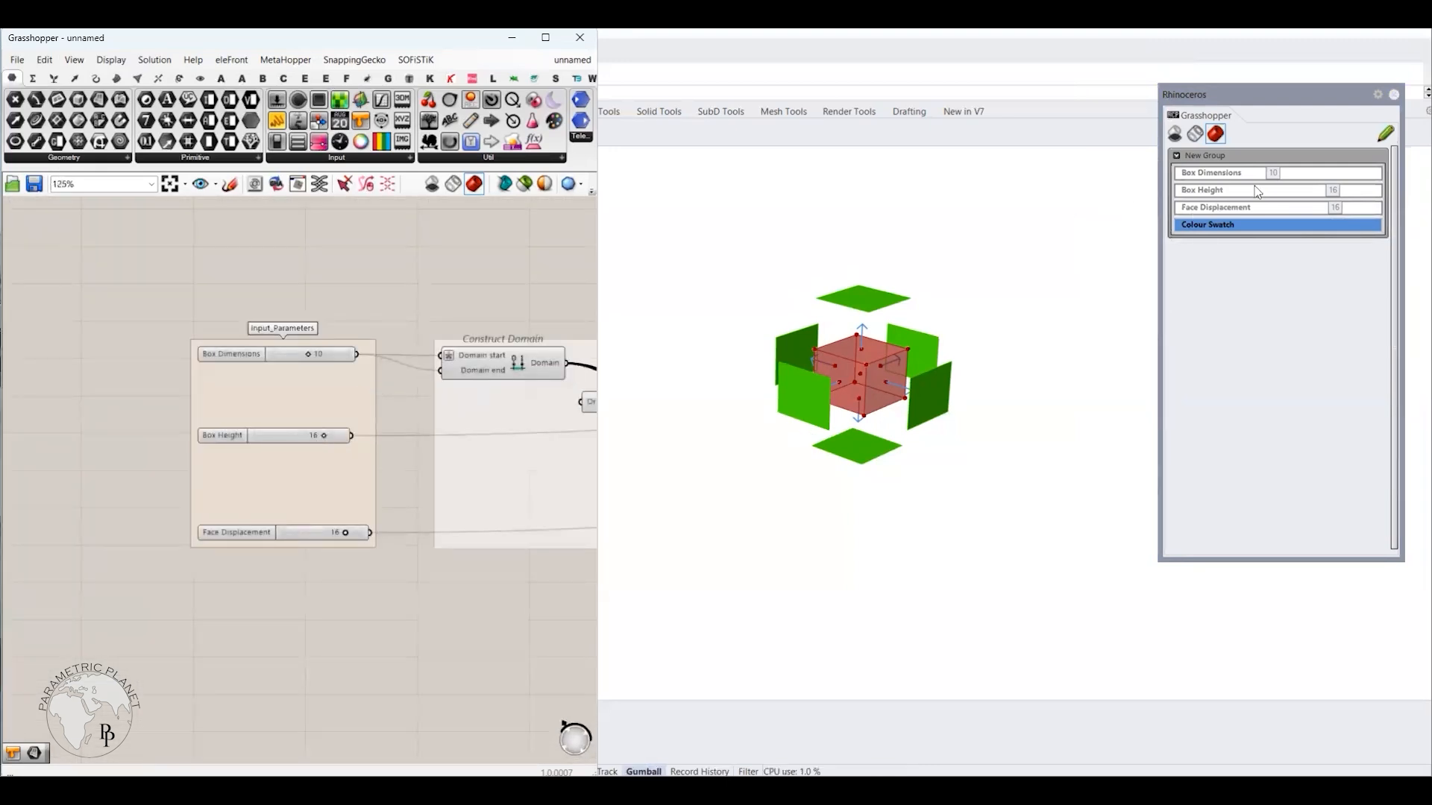
{"action": "left_click_drag", "start_coordinate": [1280, 174], "coordinate": [1365, 211]}
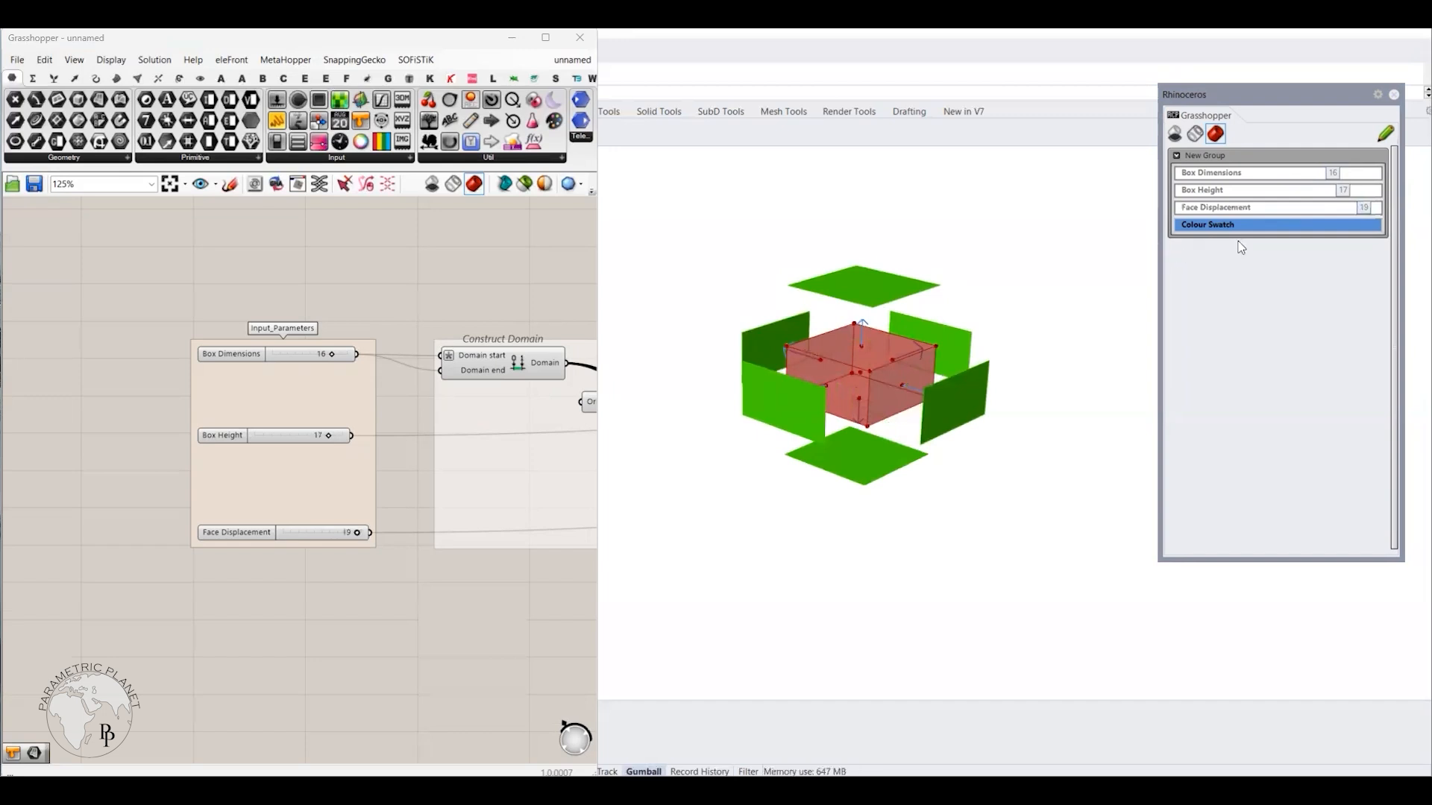
Step: Change the vector display's colour swatch to a pale grey-blue from the Remote Panel
{"action": "left_click", "coordinate": [1261, 229]}
{"action": "mouse_move", "coordinate": [1356, 309]}
{"action": "left_mouse_down"}
{"action": "mouse_move", "coordinate": [1380, 284]}
{"action": "mouse_move", "coordinate": [1372, 309]}
{"action": "mouse_move", "coordinate": [1386, 277]}
{"action": "left_mouse_up"}
{"action": "left_click", "coordinate": [476, 585]}
Step: Publish the Colour Swatch that feeds the Custom Preview in the Output_Parameters group to the Remote Panel
{"action": "scroll", "coordinate": [488, 593], "scroll_direction": "down", "scroll_amount": 7}
{"action": "right_click_drag", "start_coordinate": [574, 589], "coordinate": [313, 546]}
{"action": "scroll", "coordinate": [405, 514], "scroll_direction": "up", "scroll_amount": 6}
{"action": "right_click_drag", "start_coordinate": [405, 519], "coordinate": [147, 511]}
{"action": "right_click_drag", "start_coordinate": [258, 459], "coordinate": [147, 461]}
{"action": "right_click_drag", "start_coordinate": [400, 507], "coordinate": [173, 476]}
{"action": "scroll", "coordinate": [356, 530], "scroll_direction": "up", "scroll_amount": 5}
{"action": "right_click", "coordinate": [307, 536]}
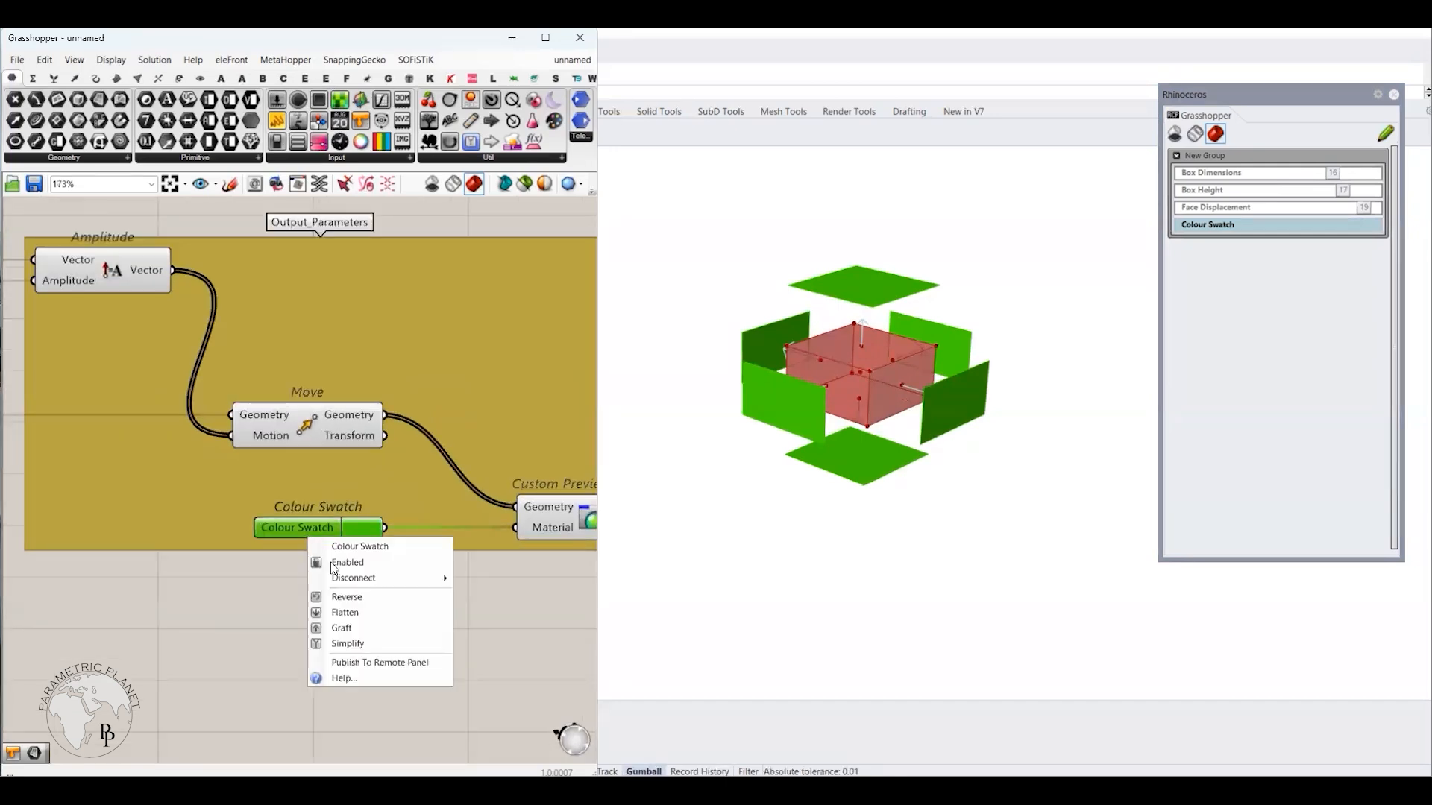
{"action": "left_click", "coordinate": [368, 661]}
Step: Change the Custom Preview's colour swatch to olive green from the Remote Panel
{"action": "left_click", "coordinate": [1232, 243]}
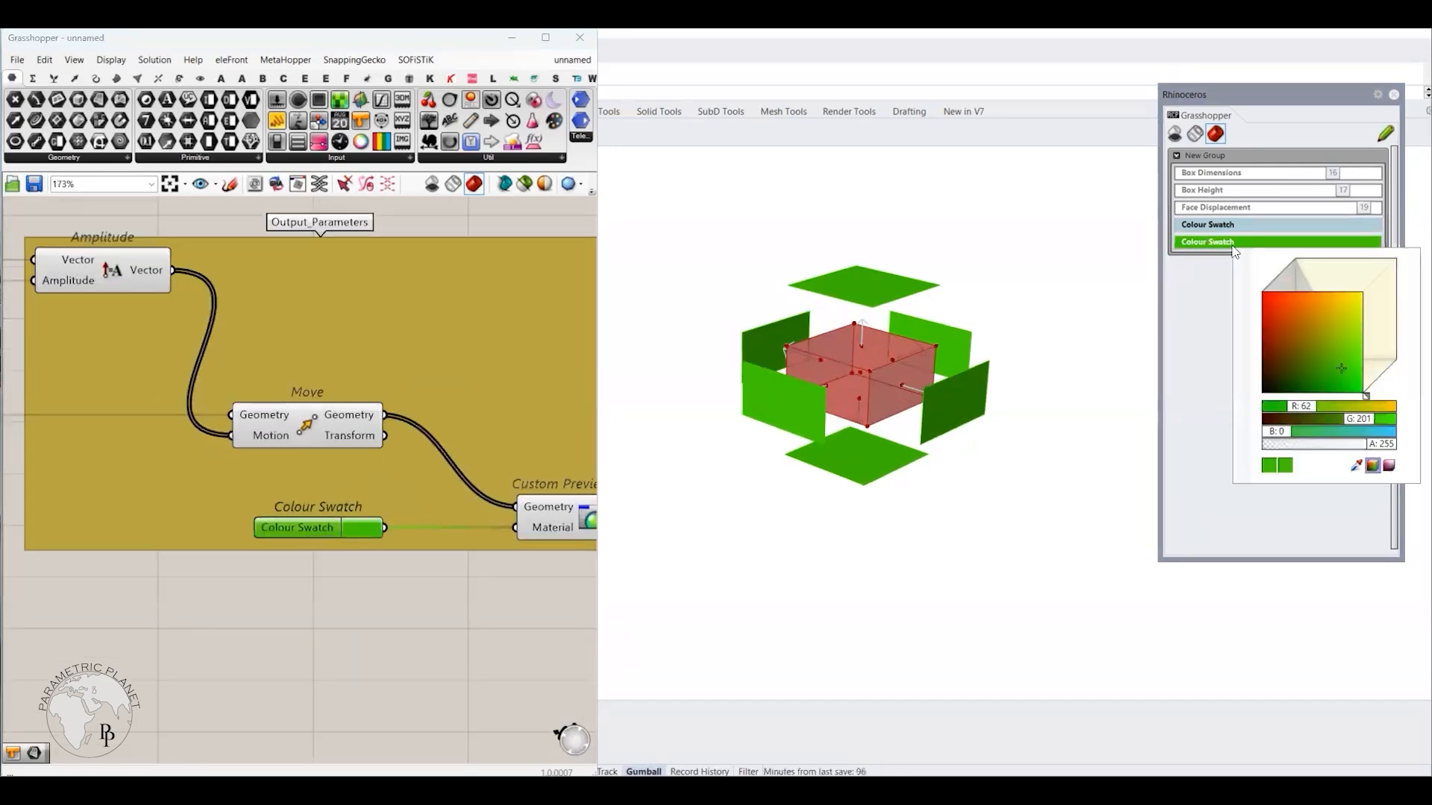
{"action": "left_click_drag", "start_coordinate": [1348, 375], "coordinate": [1338, 330]}
{"action": "left_click", "coordinate": [1195, 446]}
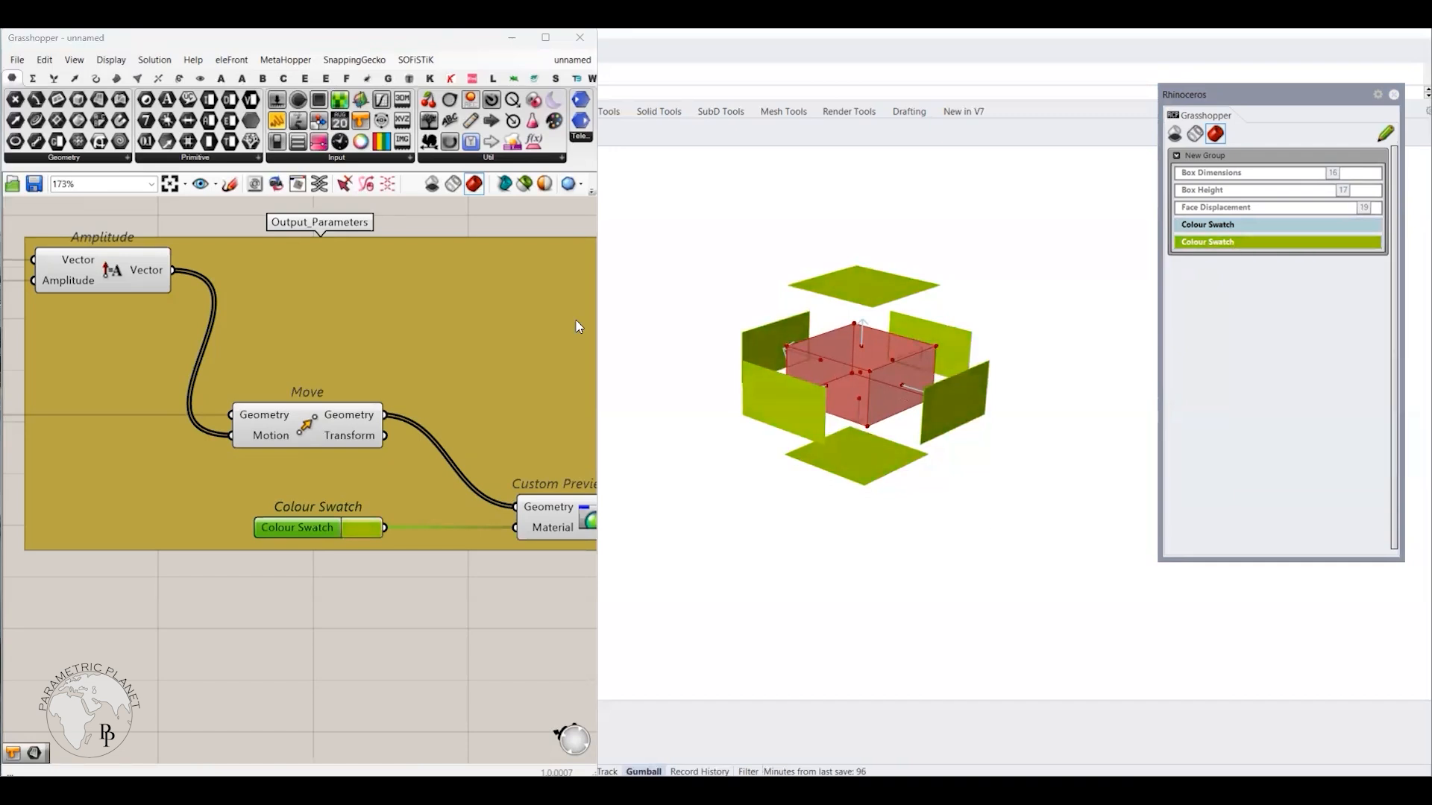
Step: Minimize the Grasshopper window, move the Remote Panel to the opposite side of the viewport, and set all three of its sliders to 20
{"action": "left_click", "coordinate": [512, 37]}
{"action": "left_click_drag", "start_coordinate": [1217, 93], "coordinate": [194, 175]}
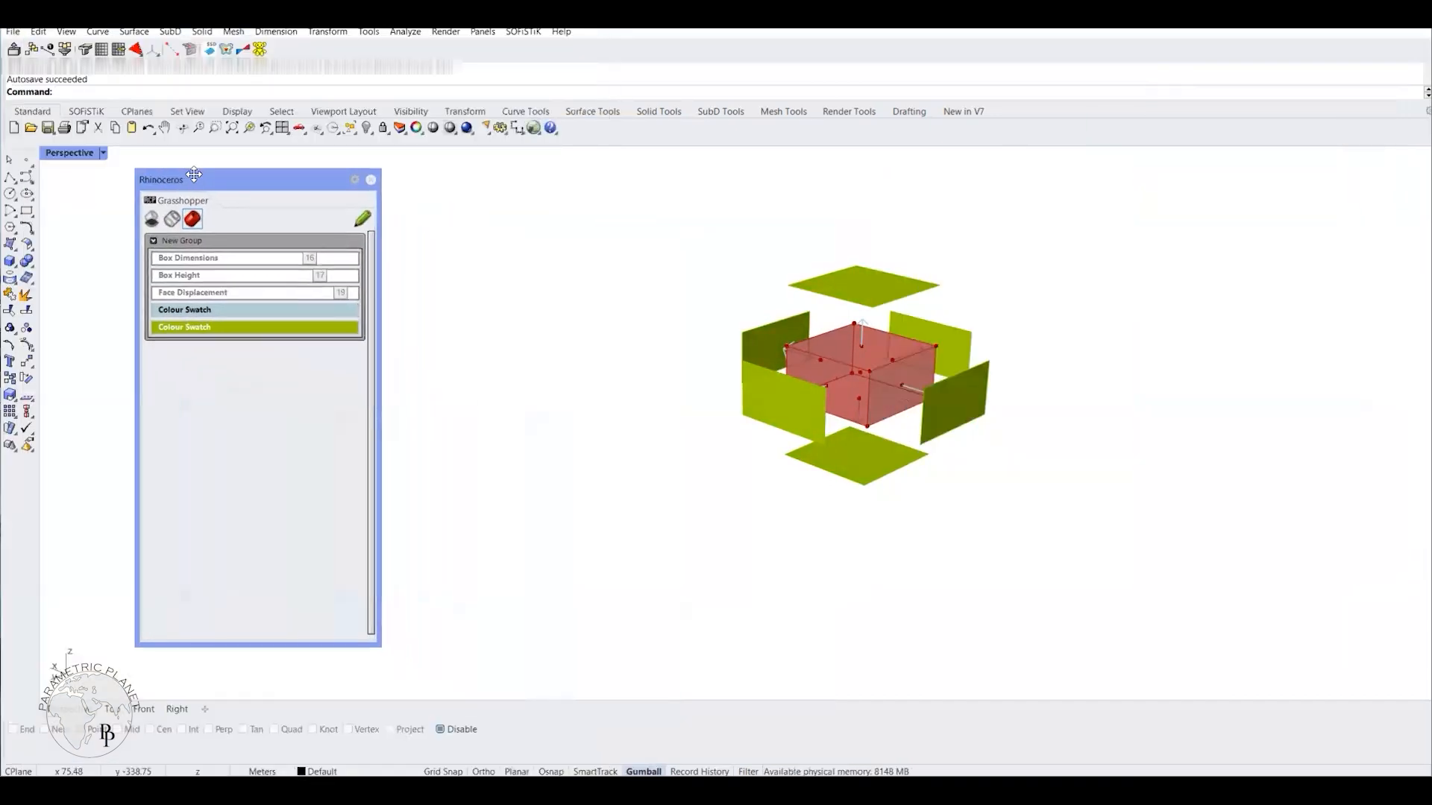
{"action": "left_click_drag", "start_coordinate": [317, 257], "coordinate": [215, 287]}
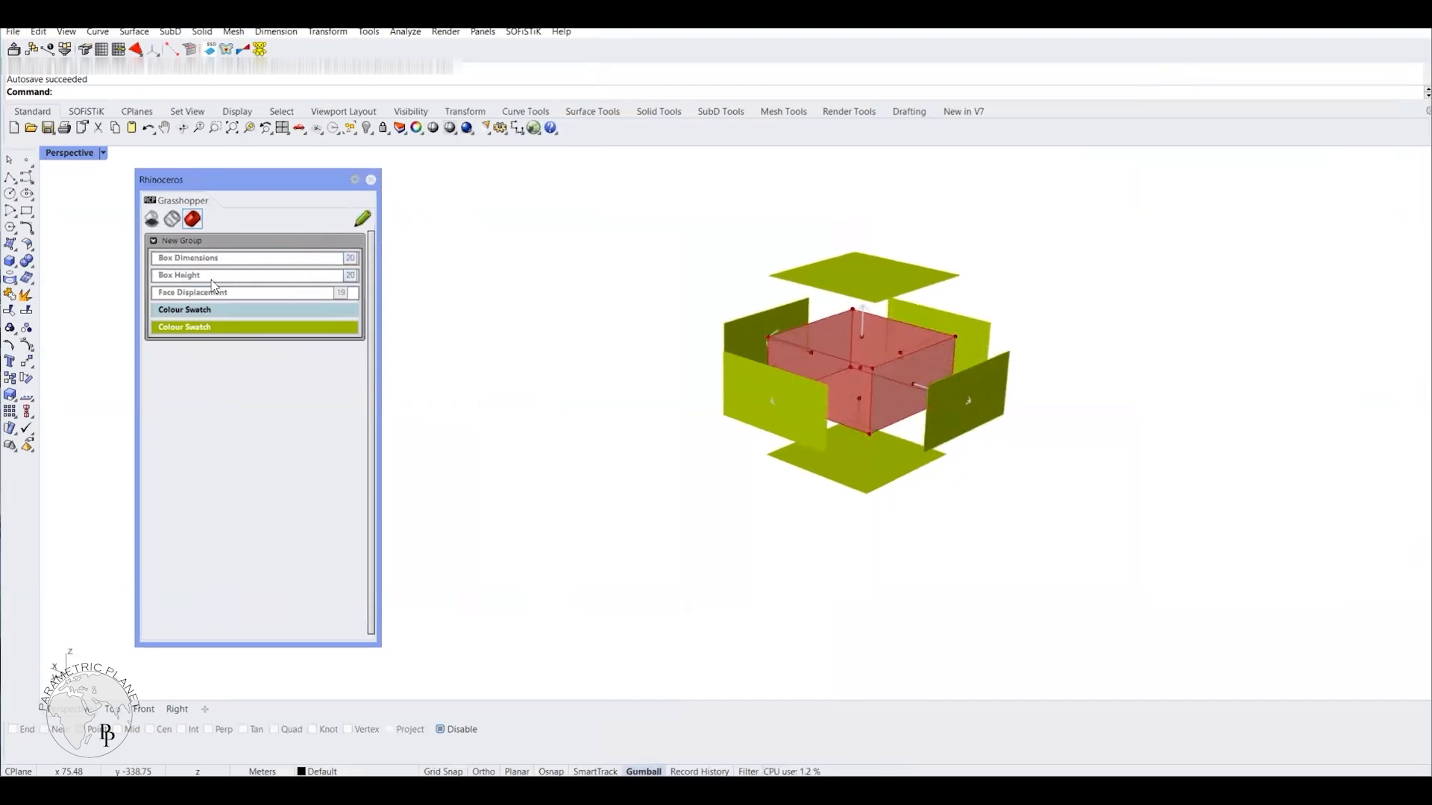
{"action": "mouse_move", "coordinate": [345, 305]}
{"action": "left_mouse_down"}
{"action": "mouse_move", "coordinate": [166, 294]}
{"action": "mouse_move", "coordinate": [355, 294]}
{"action": "left_mouse_up"}
{"action": "left_click_drag", "start_coordinate": [266, 176], "coordinate": [156, 109]}
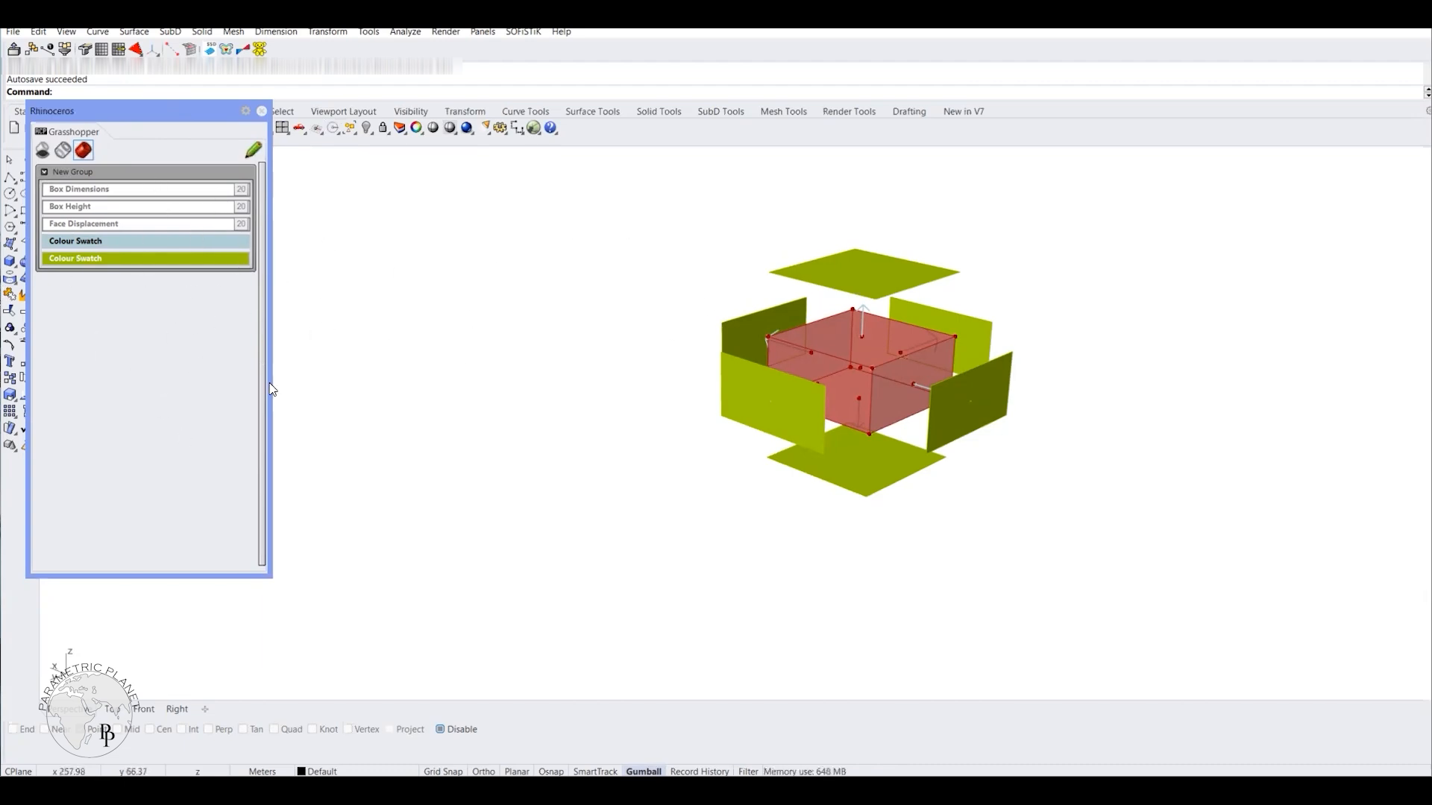
Step: Enable editing of the Remote Panel layout and add a separator, a custom label and a new group
{"action": "left_click", "coordinate": [253, 150]}
{"action": "left_click", "coordinate": [192, 150]}
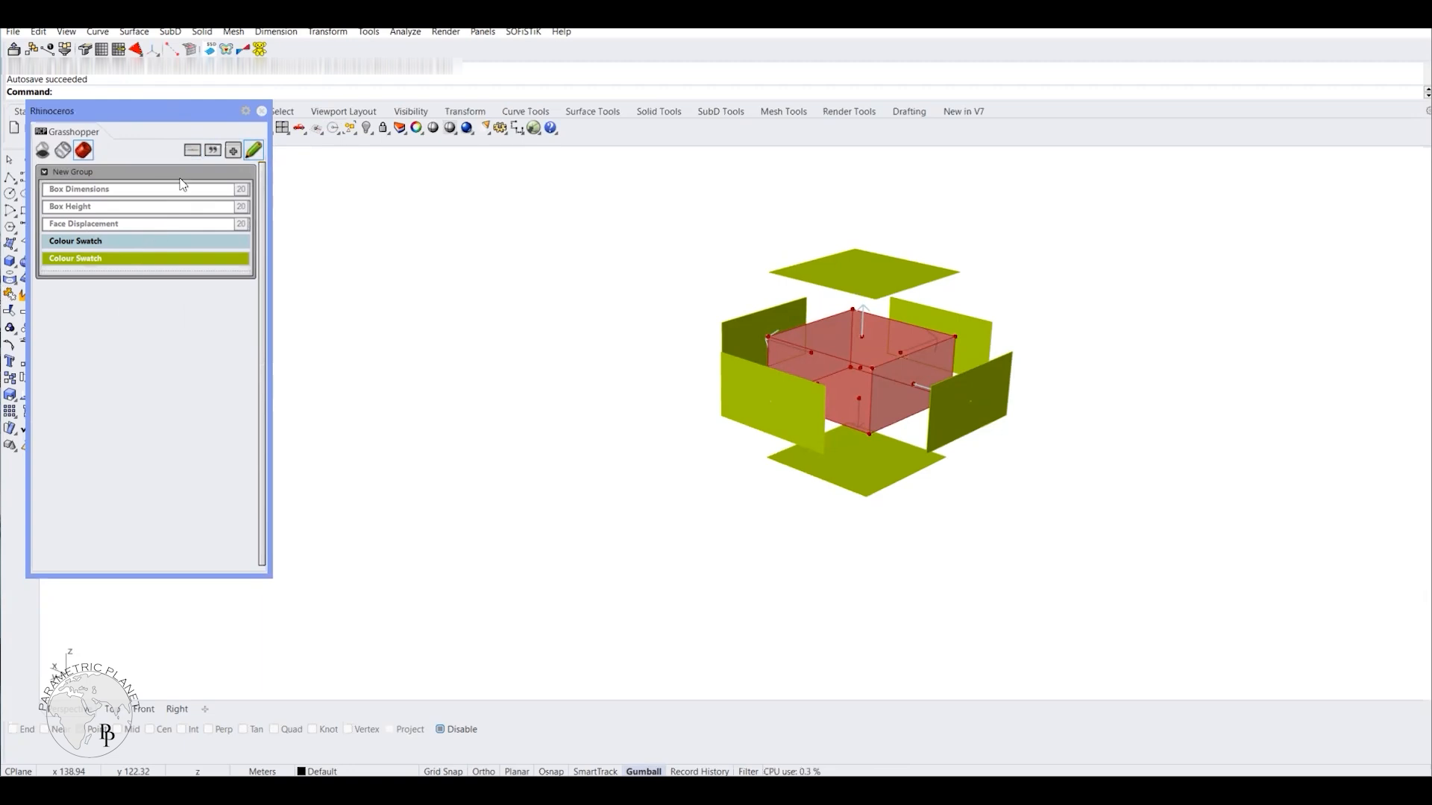
{"action": "left_click", "coordinate": [213, 150]}
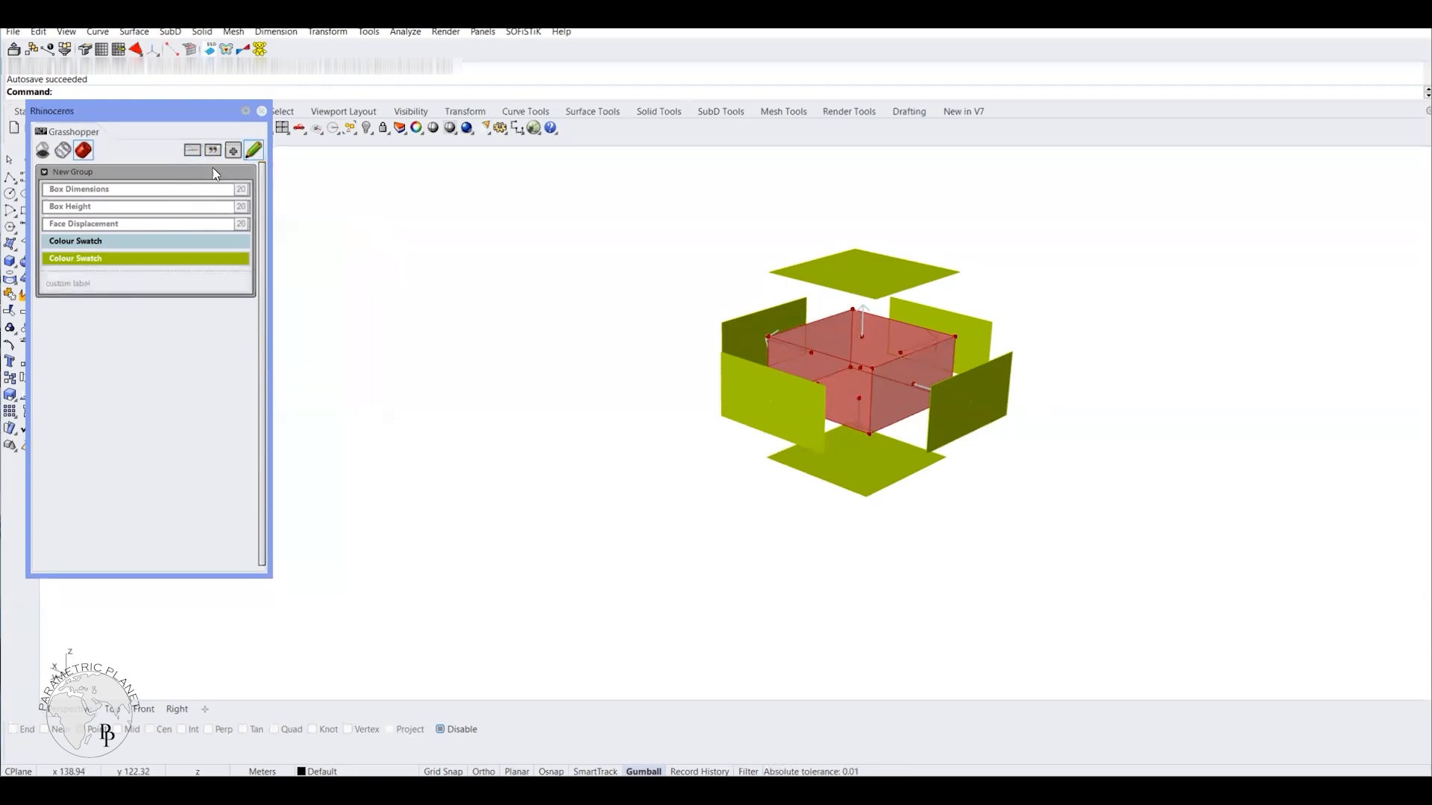
{"action": "left_click", "coordinate": [233, 150]}
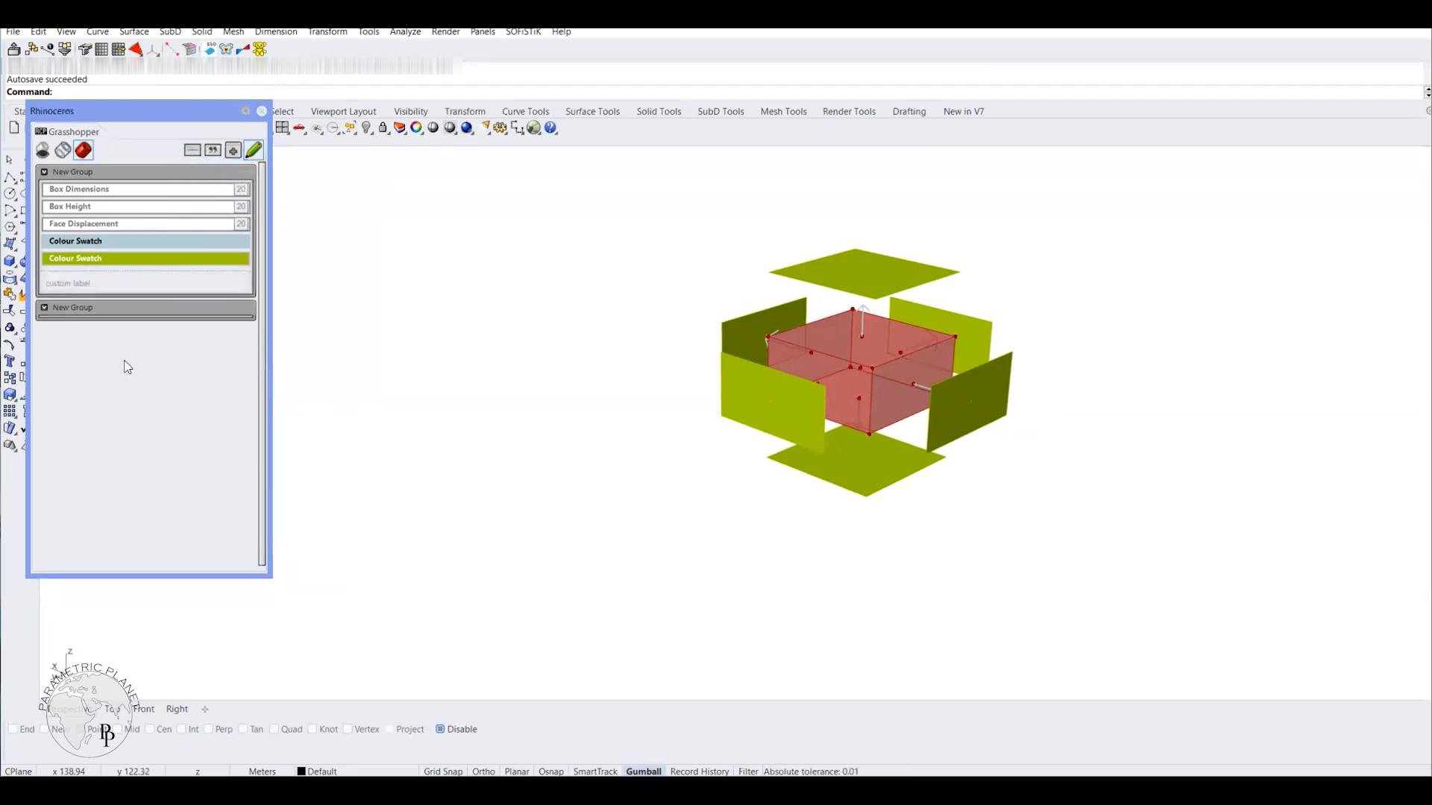
Step: Reorder the first group as both colour swatches, separator, Box Dimensions, Box Height, Face Displacement and custom label, and finish editing the layout
{"action": "left_click_drag", "start_coordinate": [111, 192], "coordinate": [117, 291]}
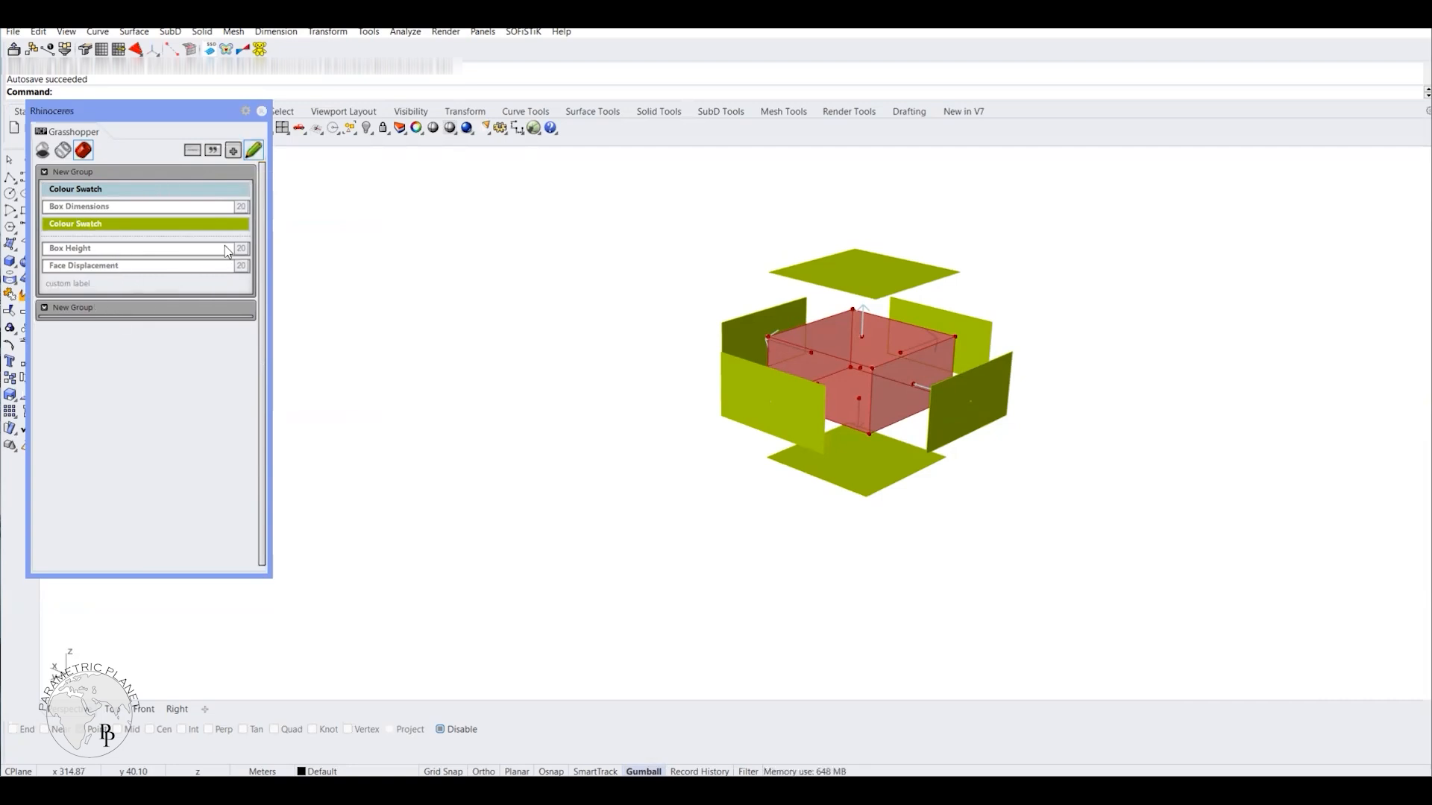
{"action": "left_click_drag", "start_coordinate": [233, 209], "coordinate": [161, 238]}
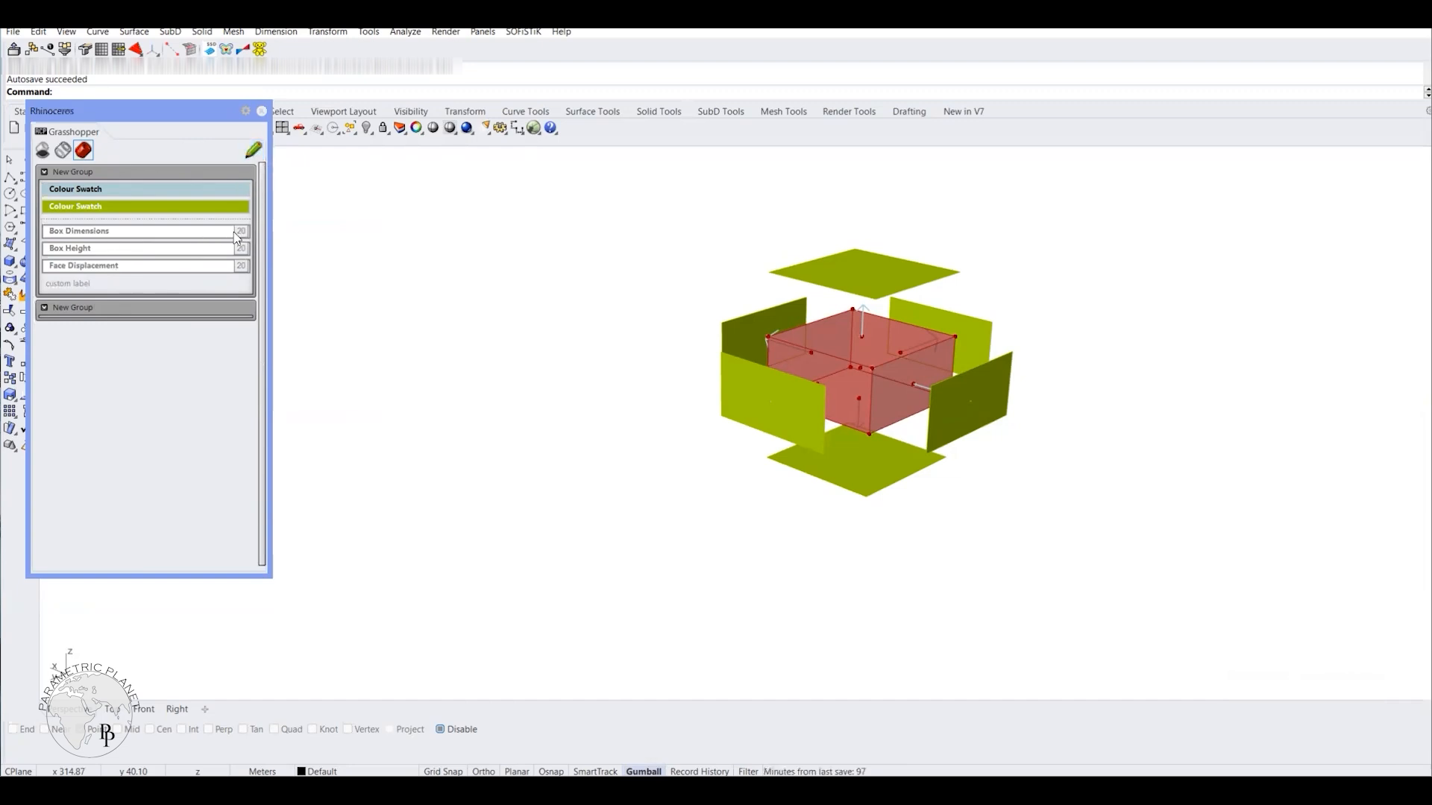
Step: Set Box Dimensions to 16, Box Height to 15 and Face Displacement to 19 in the rearranged Remote Panel
{"action": "mouse_move", "coordinate": [220, 238]}
{"action": "left_mouse_down"}
{"action": "mouse_move", "coordinate": [86, 238]}
{"action": "mouse_move", "coordinate": [191, 237]}
{"action": "mouse_move", "coordinate": [103, 259]}
{"action": "mouse_move", "coordinate": [198, 264]}
{"action": "mouse_move", "coordinate": [97, 277]}
{"action": "mouse_move", "coordinate": [202, 272]}
{"action": "mouse_move", "coordinate": [177, 246]}
{"action": "mouse_move", "coordinate": [60, 246]}
{"action": "mouse_move", "coordinate": [200, 245]}
{"action": "left_mouse_up"}
{"action": "mouse_move", "coordinate": [70, 250]}
{"action": "left_mouse_down"}
{"action": "mouse_move", "coordinate": [213, 255]}
{"action": "mouse_move", "coordinate": [80, 252]}
{"action": "left_mouse_up"}
{"action": "mouse_move", "coordinate": [205, 268]}
{"action": "left_mouse_down"}
{"action": "mouse_move", "coordinate": [63, 272]}
{"action": "mouse_move", "coordinate": [217, 258]}
{"action": "mouse_move", "coordinate": [93, 258]}
{"action": "mouse_move", "coordinate": [189, 259]}
{"action": "left_mouse_up"}
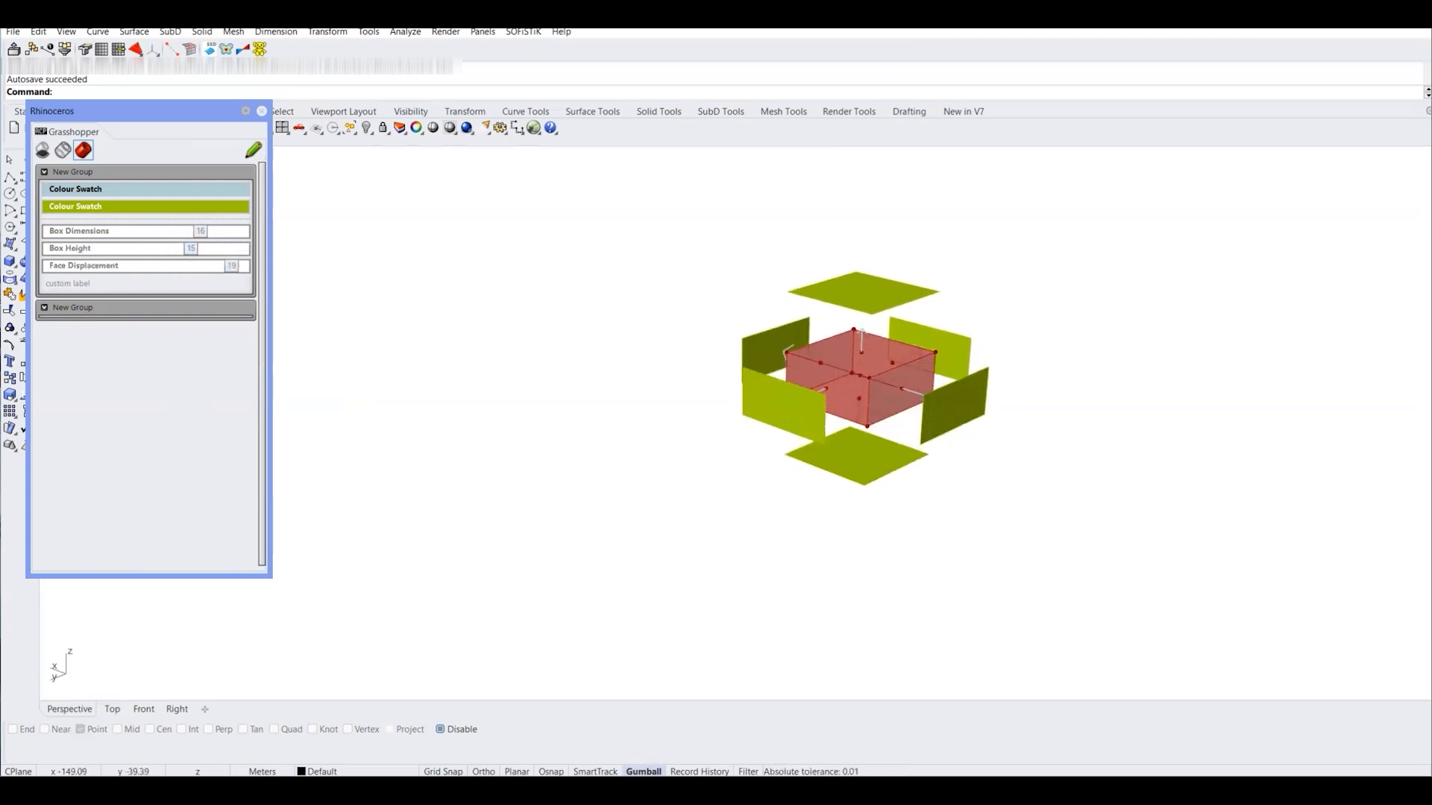